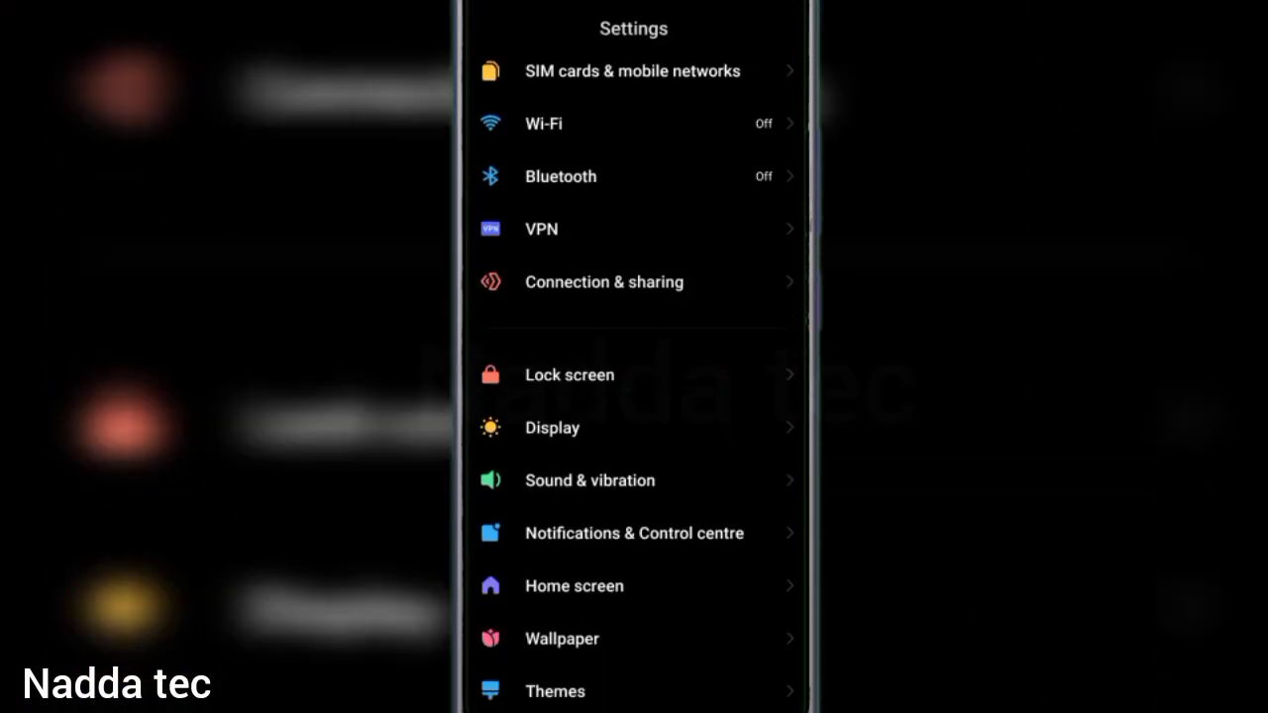
pyautogui.scroll(-5, 634, 397)
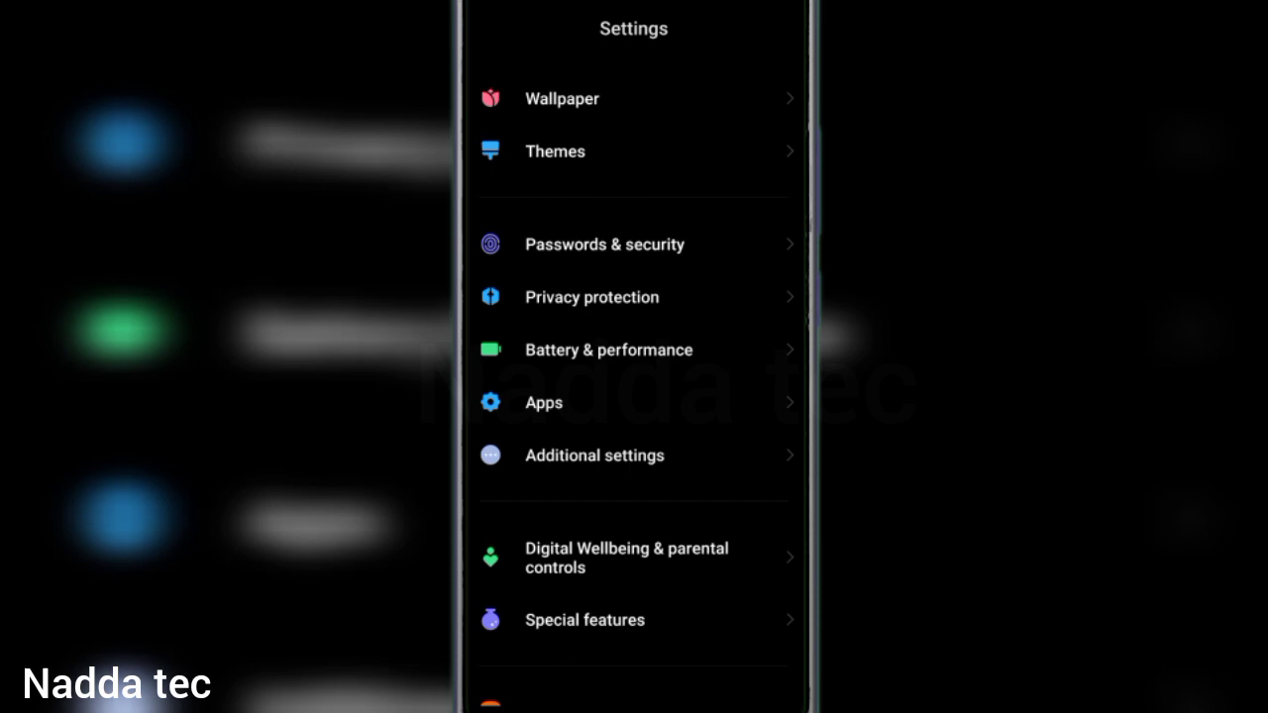
# Step: Search the MIUI settings for 'apps', correcting a typo in the query
pyautogui.scroll(10, 634, 397)
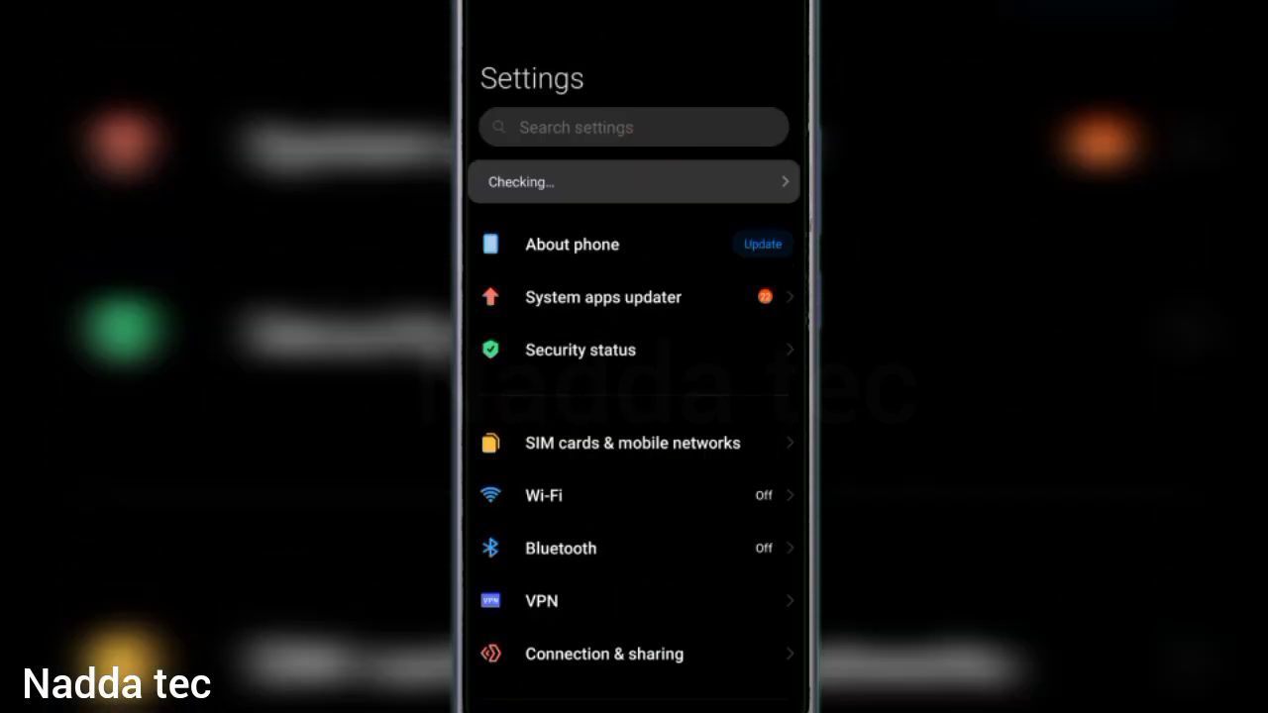
pyautogui.click(594, 127)
pyautogui.write('app')
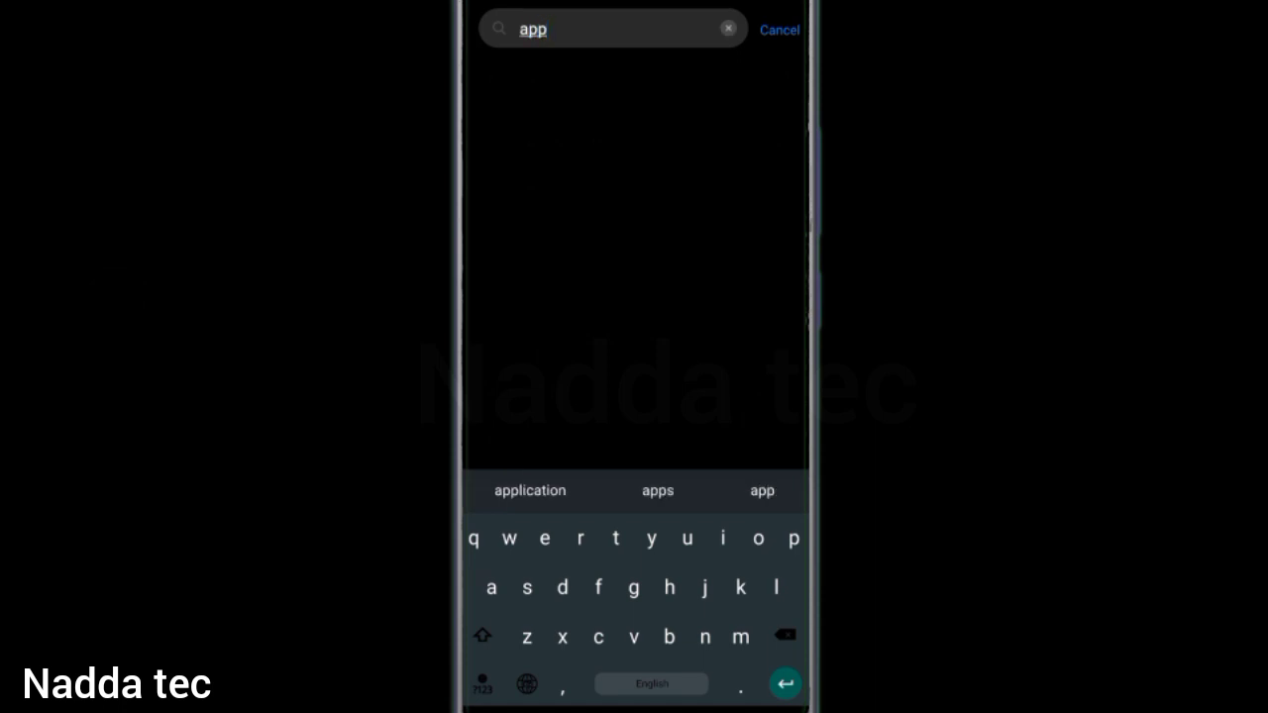
pyautogui.write('d')
pyautogui.press('BackSpace')
pyautogui.write('s')
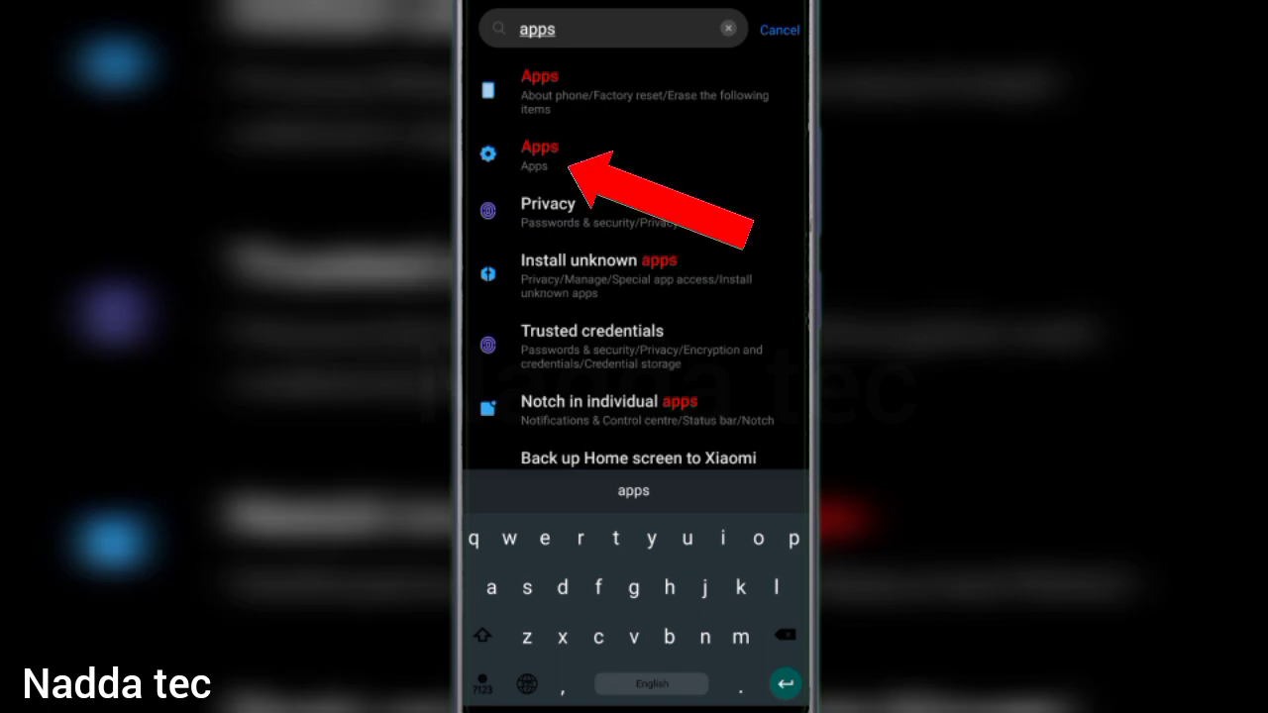
# Step: Open Apps from the search results and select WhatsApp Business in Manage apps
pyautogui.click(540, 149)
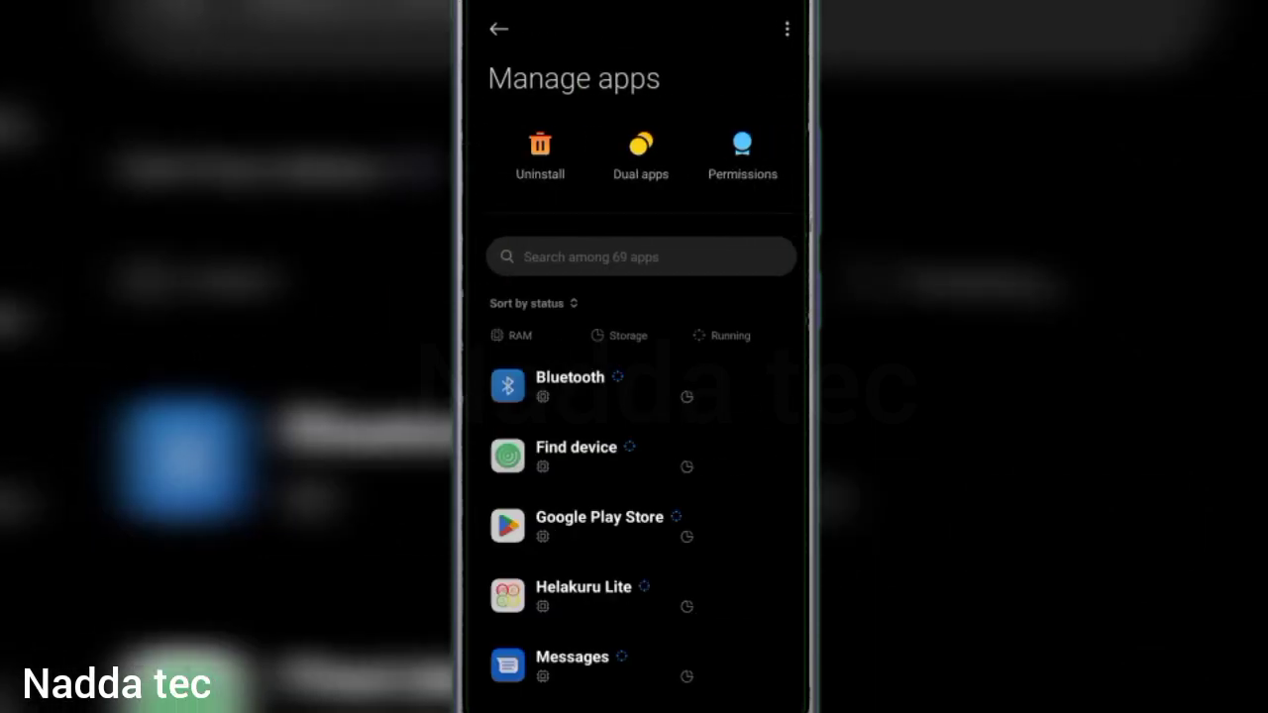
pyautogui.scroll(-10, 634, 496)
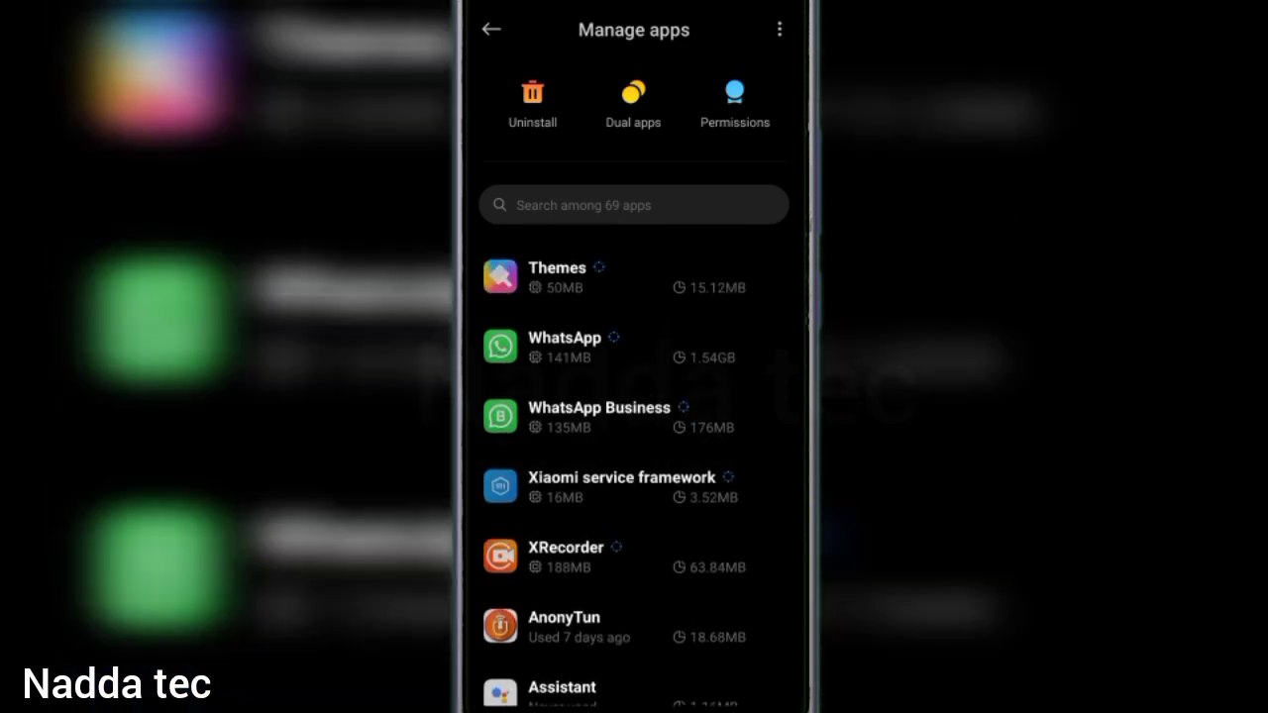
pyautogui.click(599, 417)
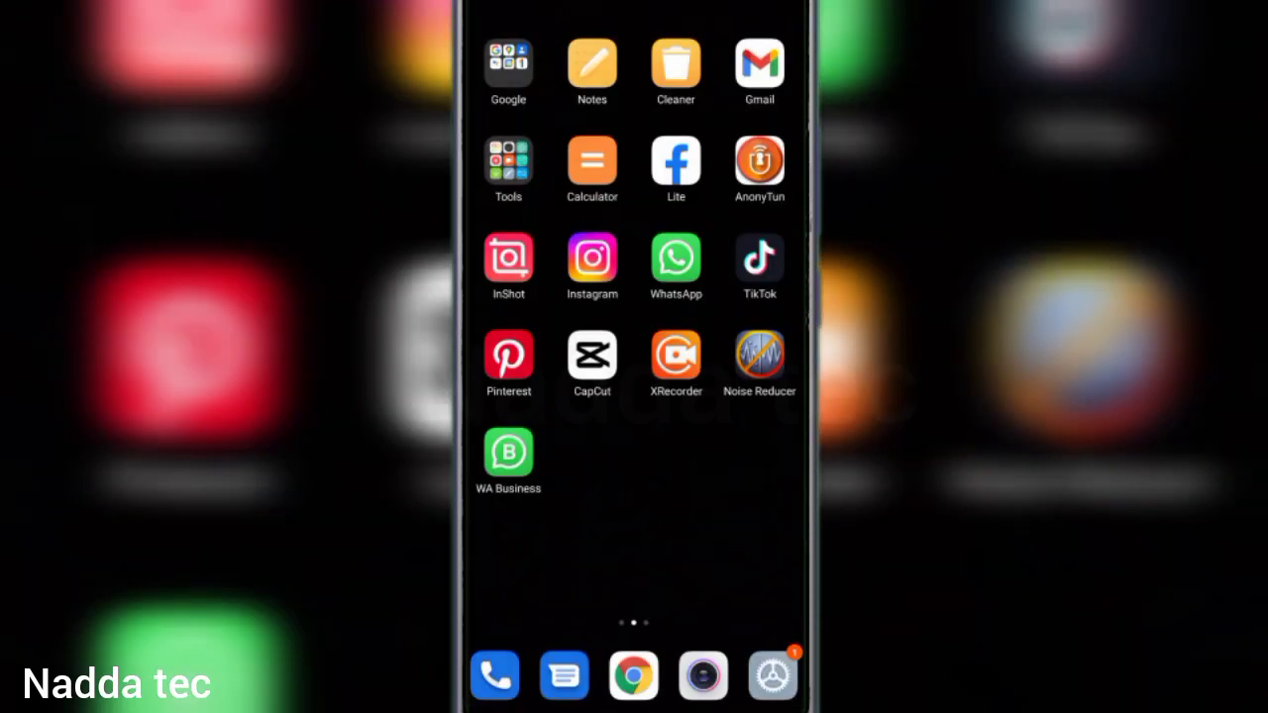
# Step: Open App info from the WA Business home-screen icon and go to its Notifications page
pyautogui.click(508, 452)
pyautogui.click(583, 171)
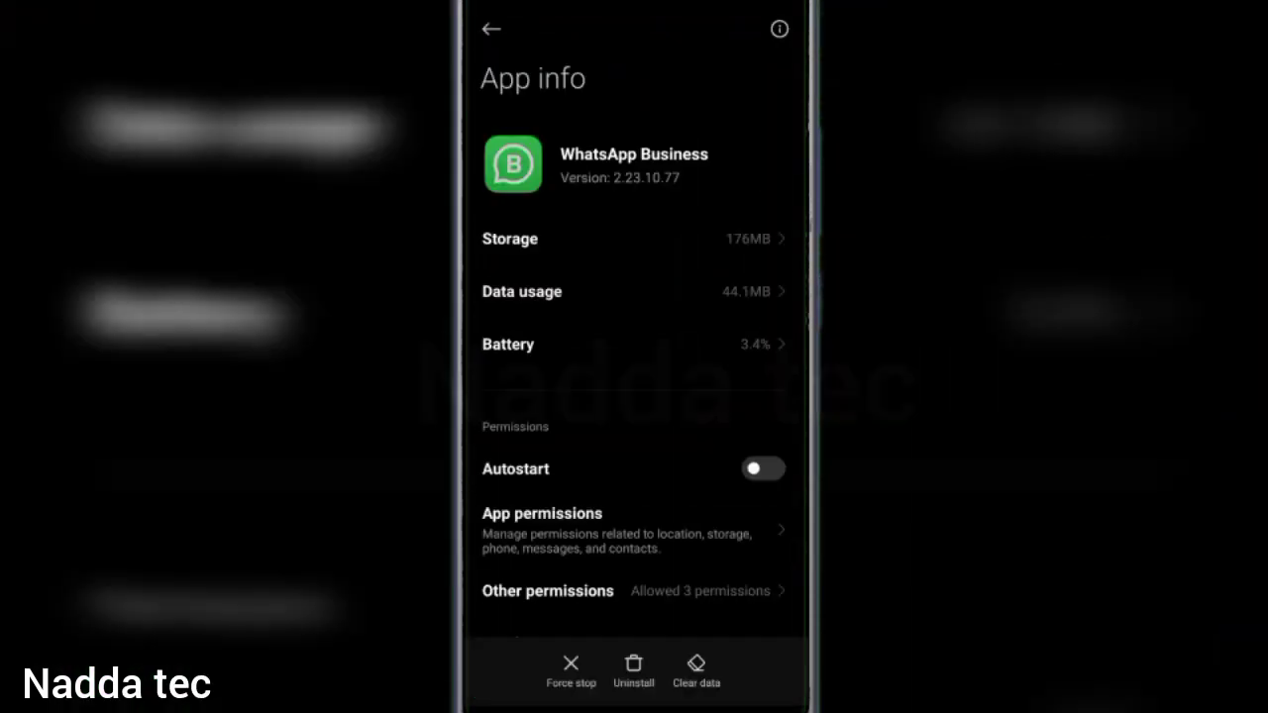
pyautogui.scroll(-4, 635, 396)
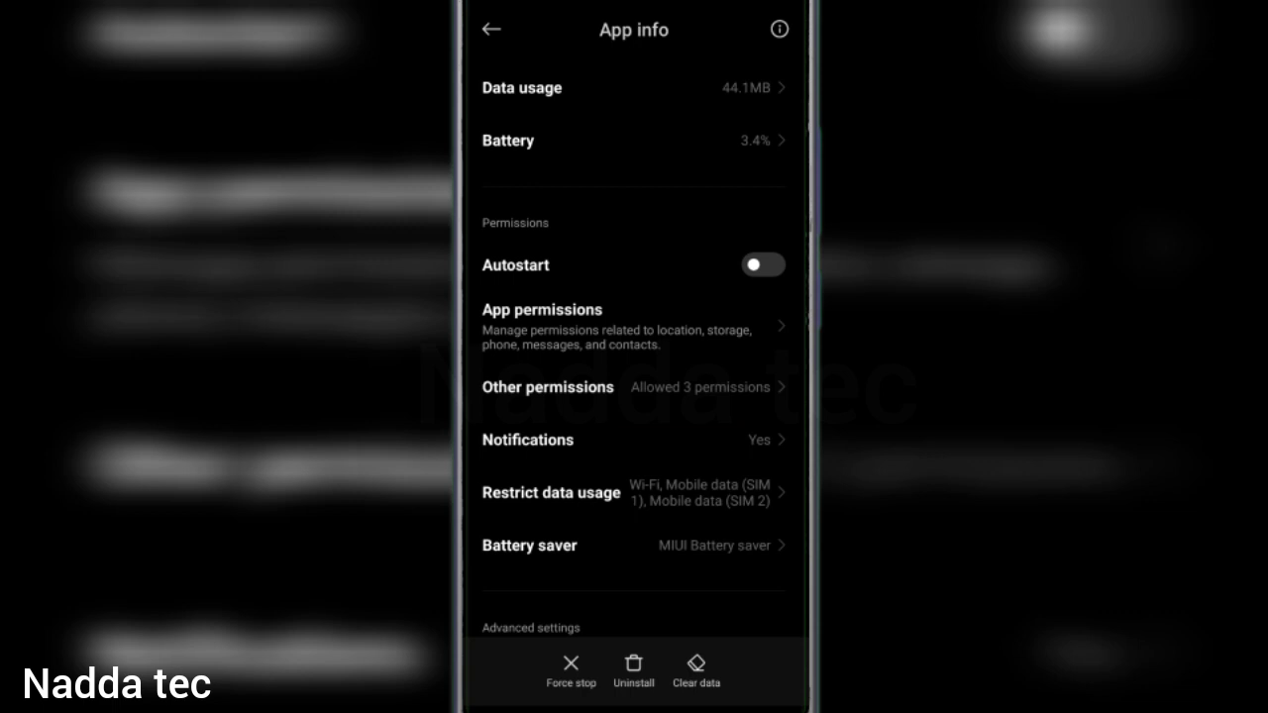
pyautogui.click(528, 440)
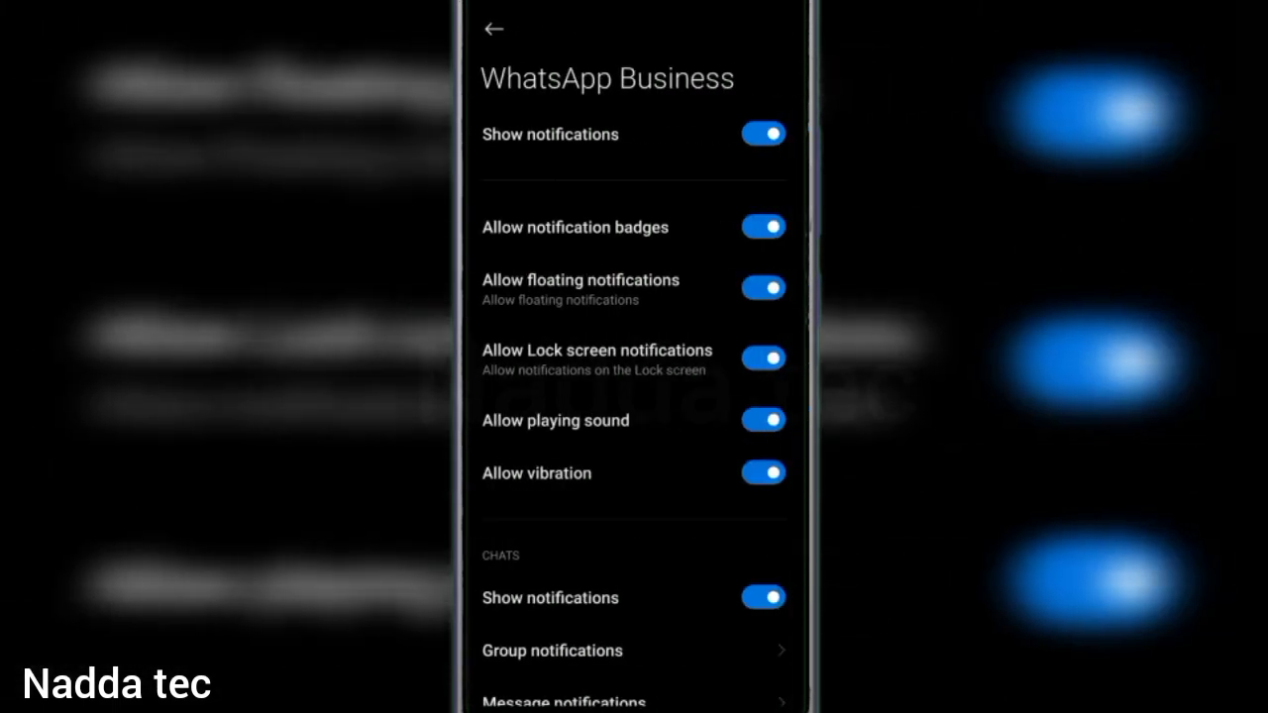
pyautogui.scroll(-3, 635, 396)
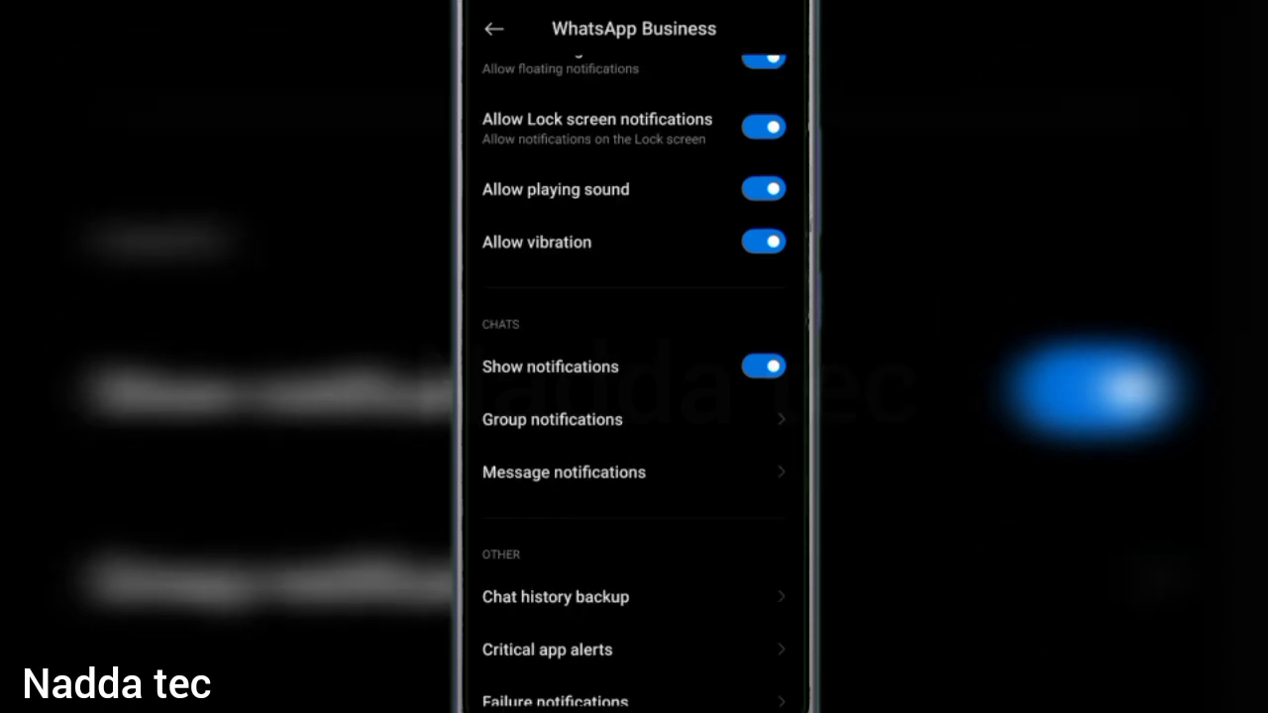
pyautogui.scroll(-3, 635, 396)
pyautogui.scroll(5, 634, 396)
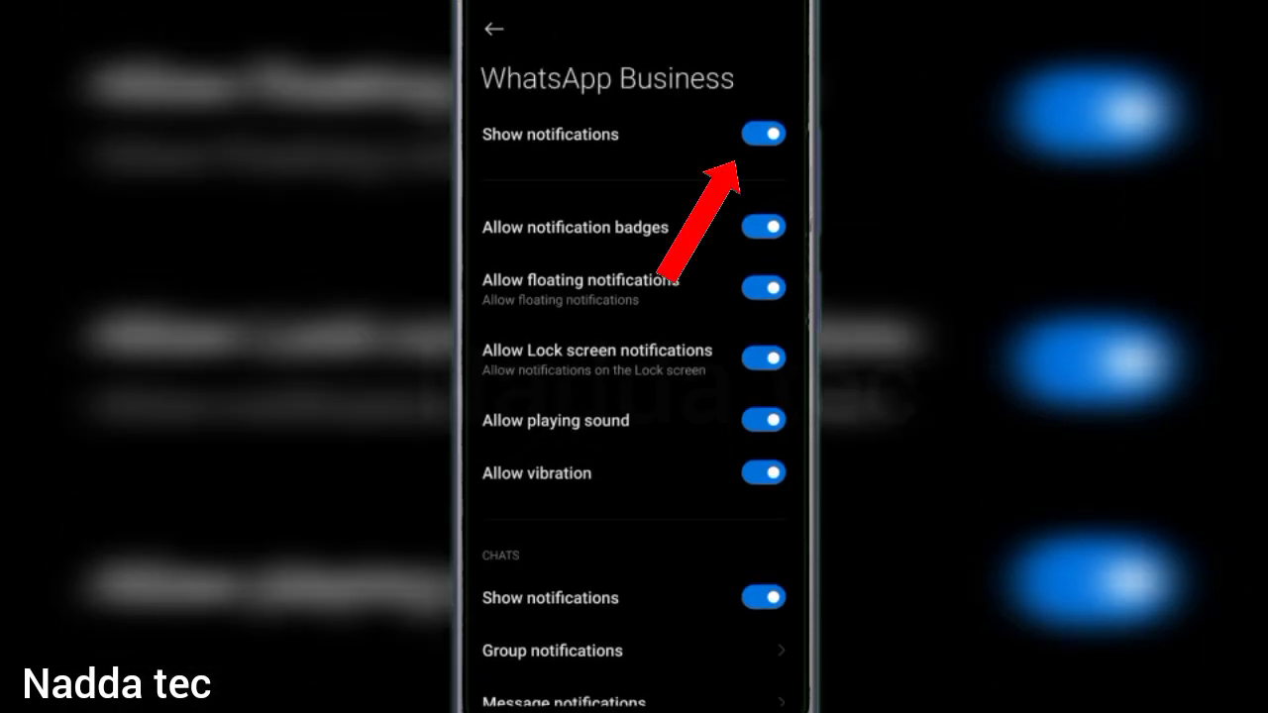
# Step: Turn WhatsApp Business's Show notifications off and immediately back on, then review the options
pyautogui.click(763, 134)
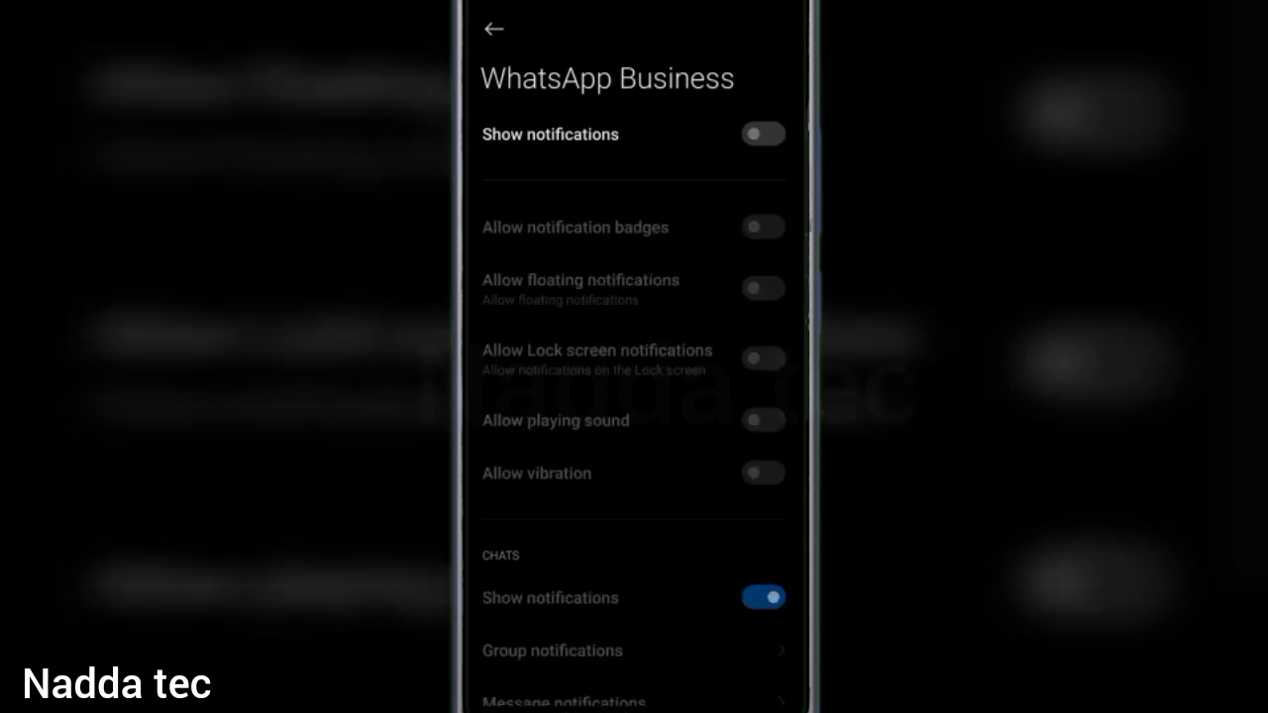
pyautogui.click(763, 133)
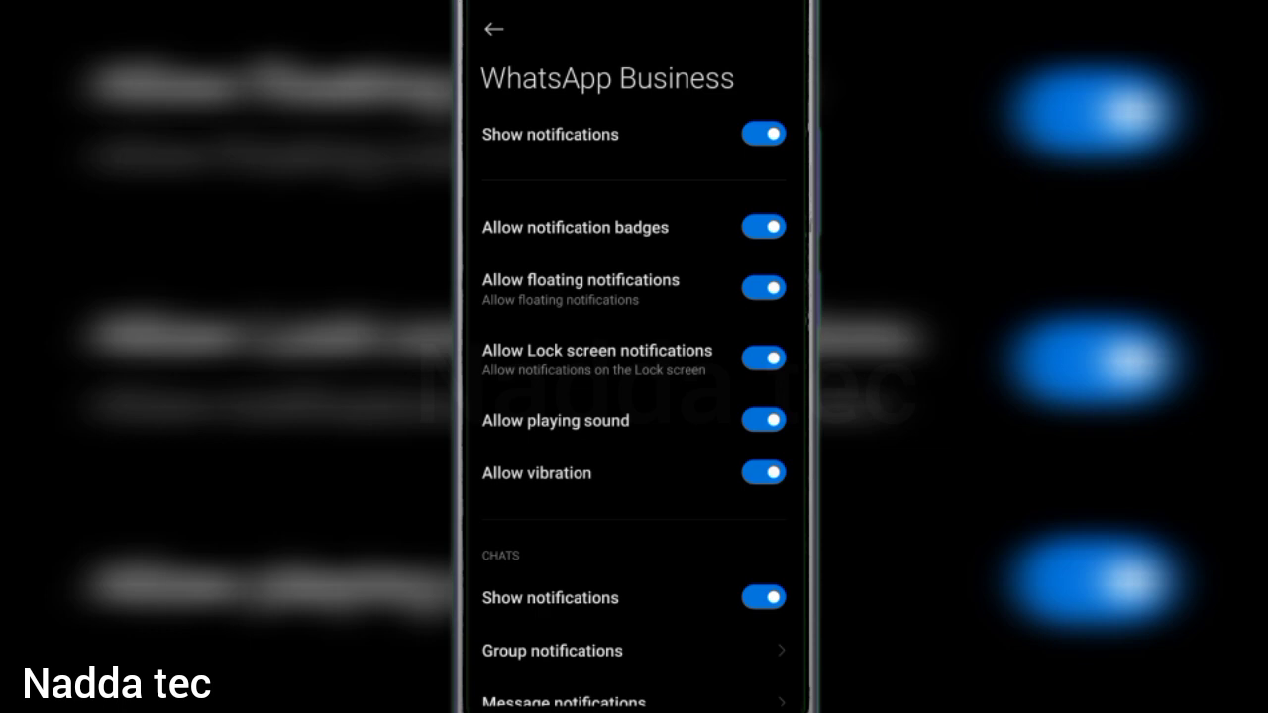
pyautogui.scroll(-1, 634, 397)
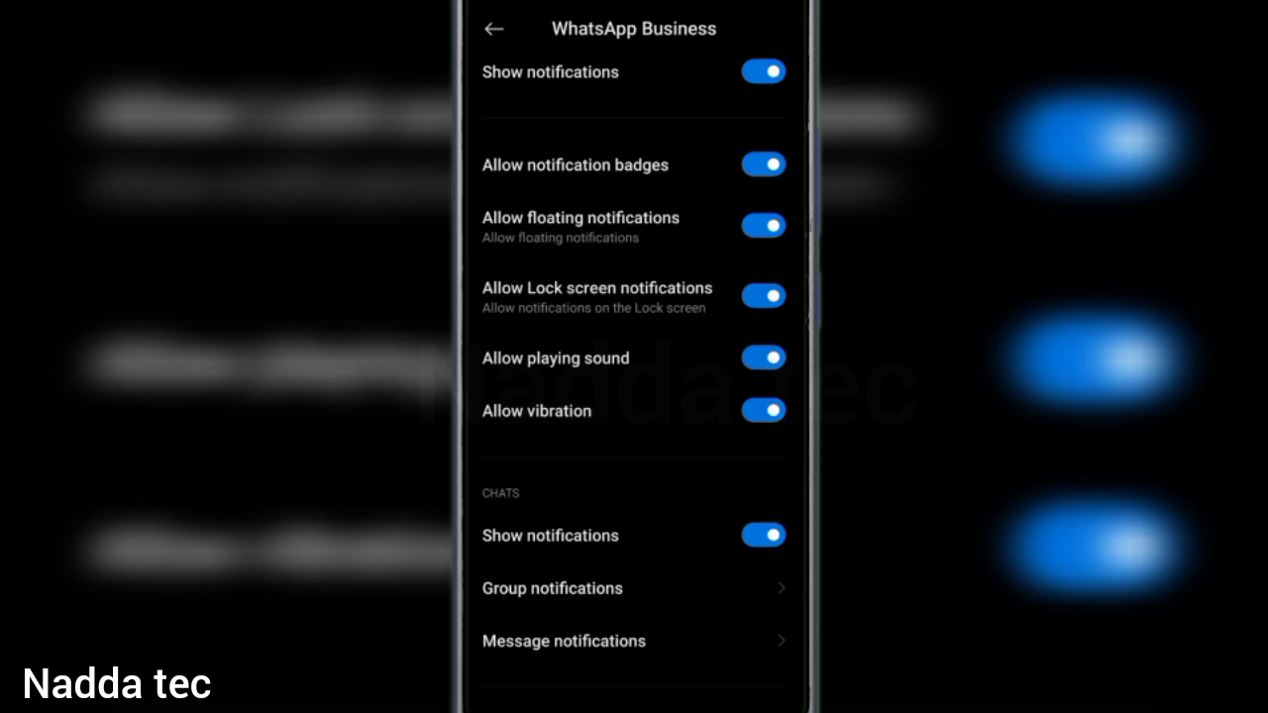
pyautogui.scroll(-3, 634, 397)
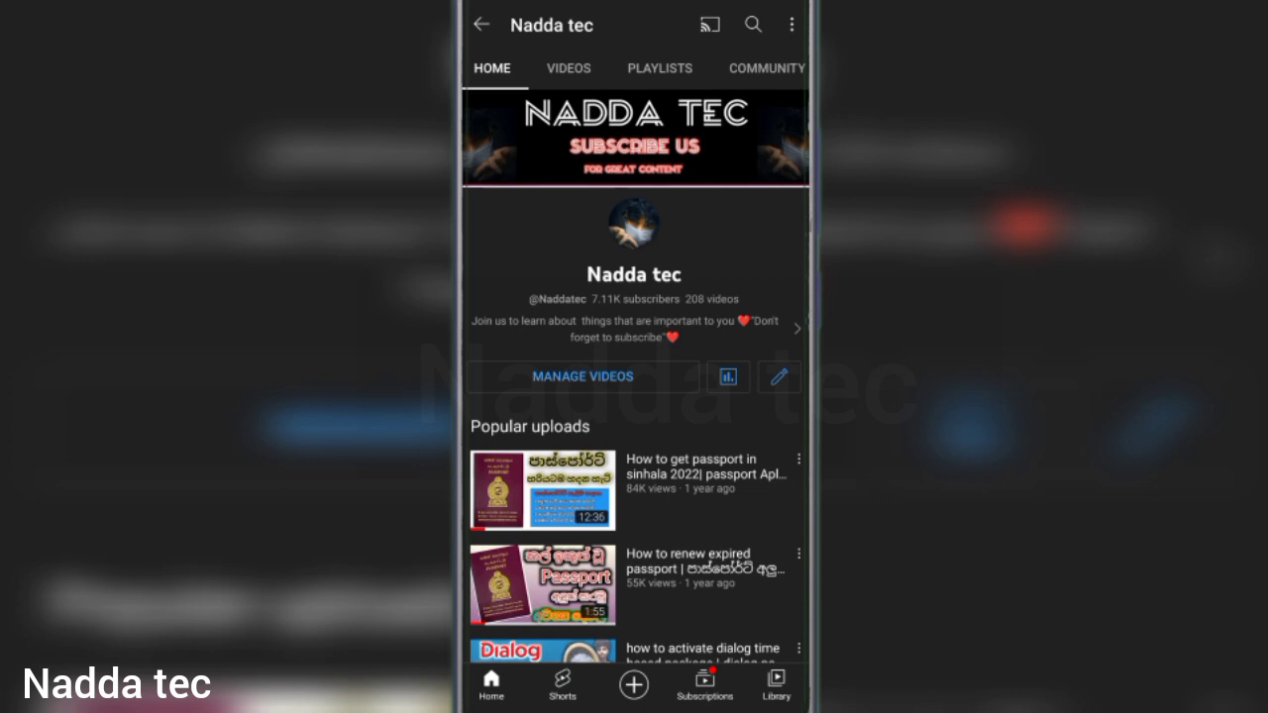
# Step: Scroll the YouTube channel home page down to its recent uploads
pyautogui.scroll(-1, 634, 396)
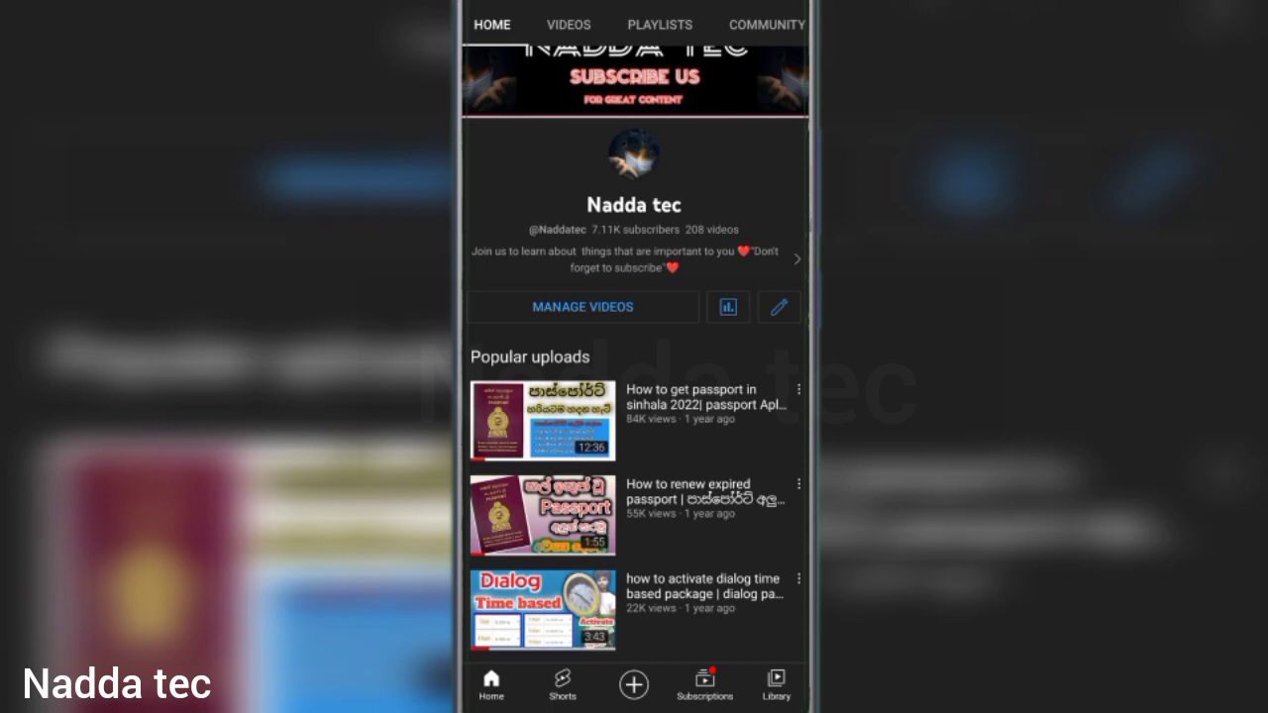
pyautogui.scroll(1, 634, 397)
pyautogui.scroll(-3, 634, 396)
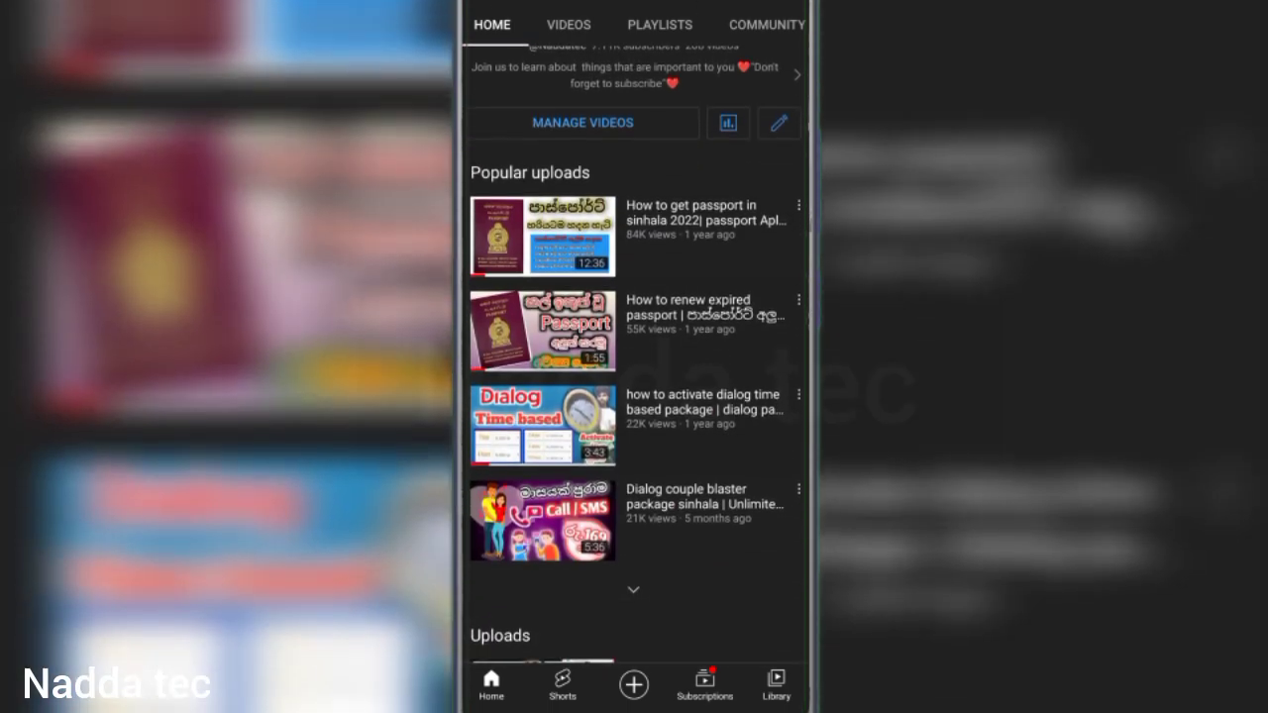
pyautogui.scroll(-2, 635, 396)
pyautogui.scroll(5, 634, 397)
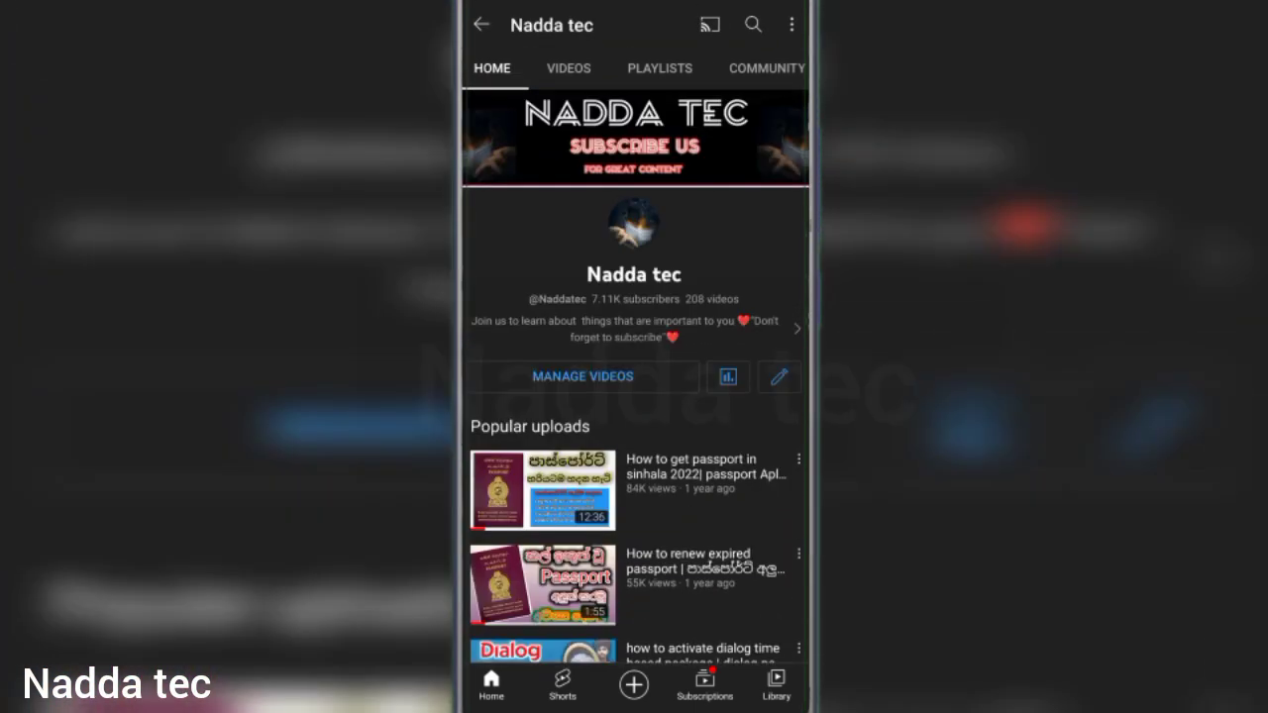
pyautogui.scroll(-5, 634, 397)
pyautogui.scroll(-3, 634, 396)
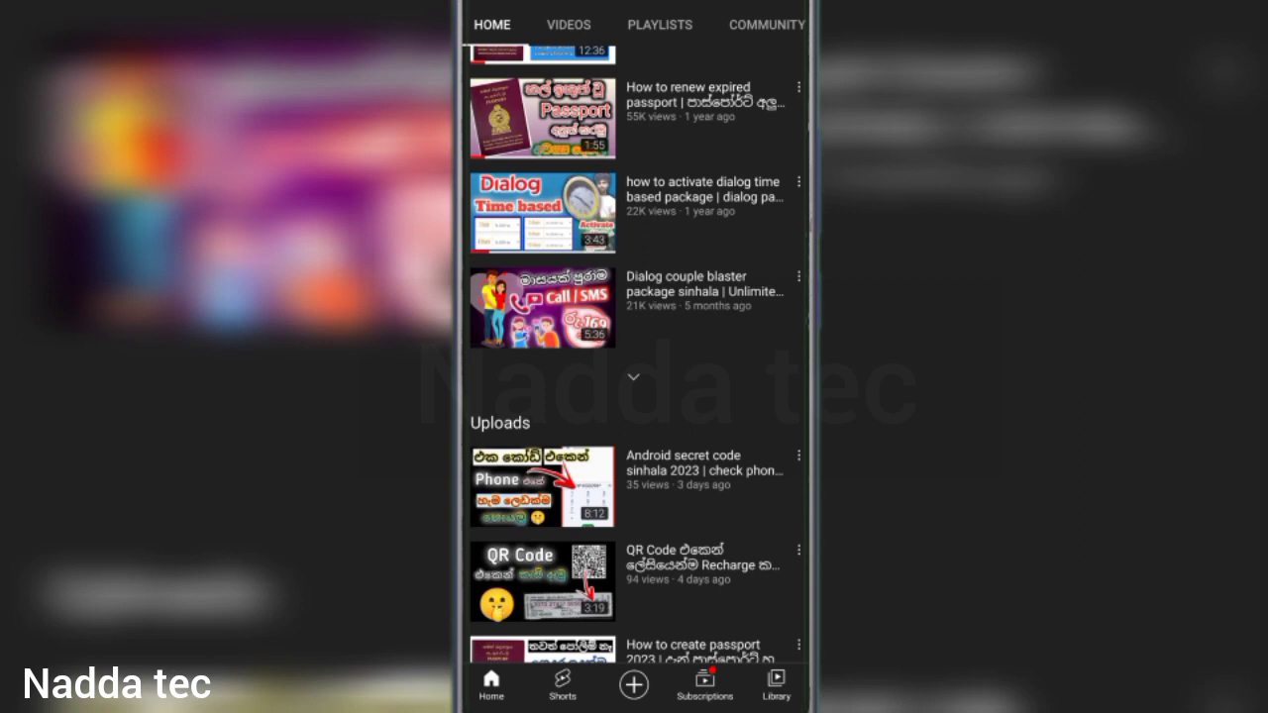
pyautogui.scroll(-2, 634, 357)
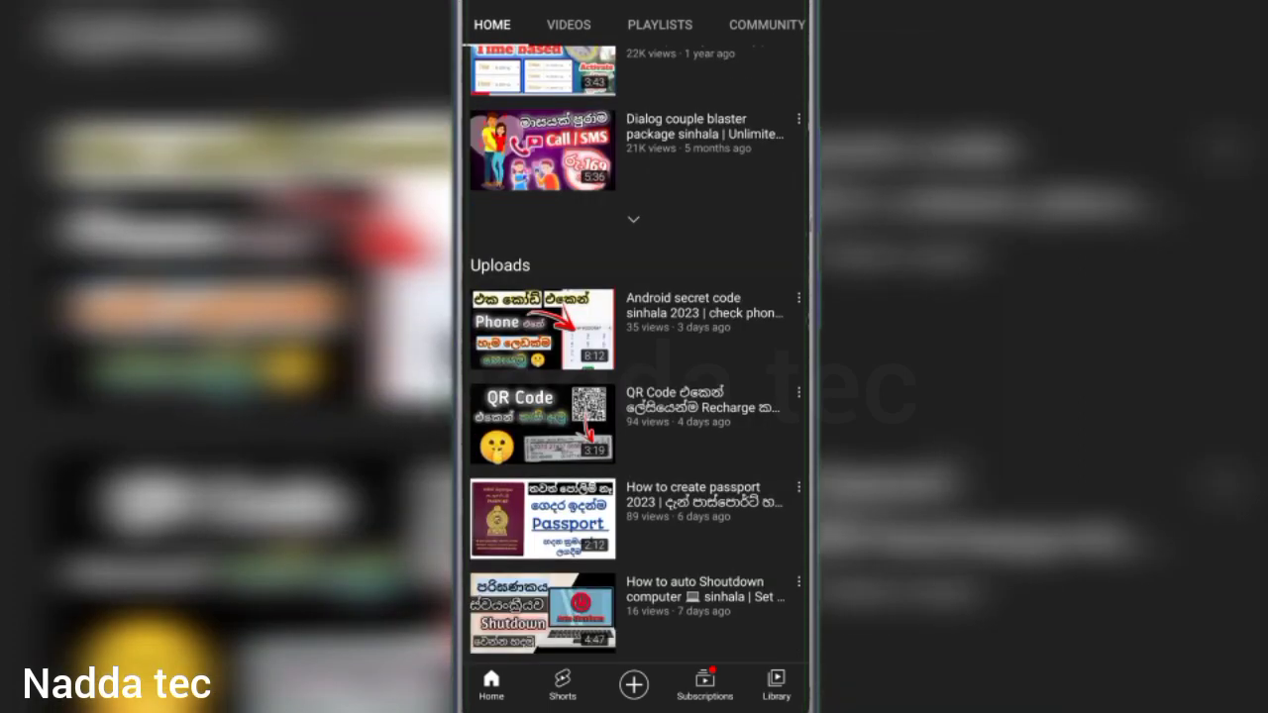